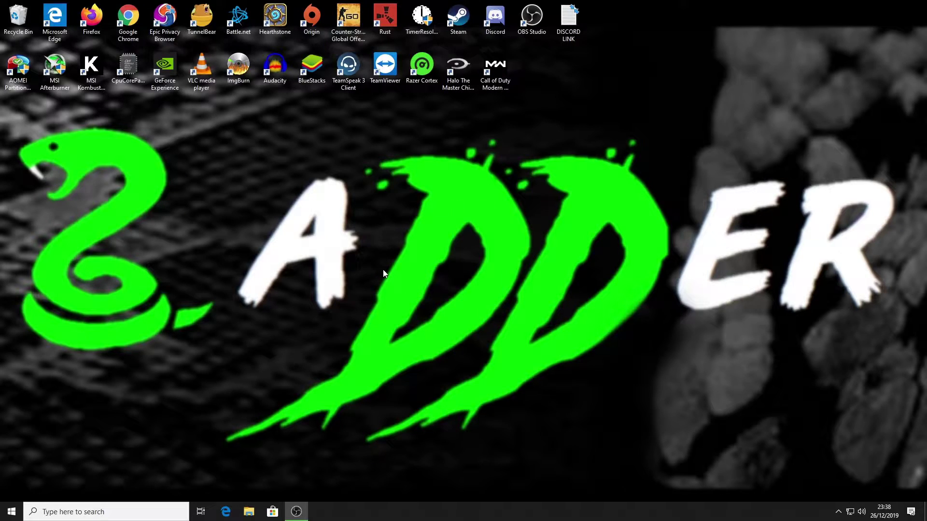
- Launch Google Chrome from its desktop icon
double_click(128, 22)
- Search Google for 'umod', open the uMod home page, then its Plugins search page
click(381, 200)
text(umod)
key(Return)
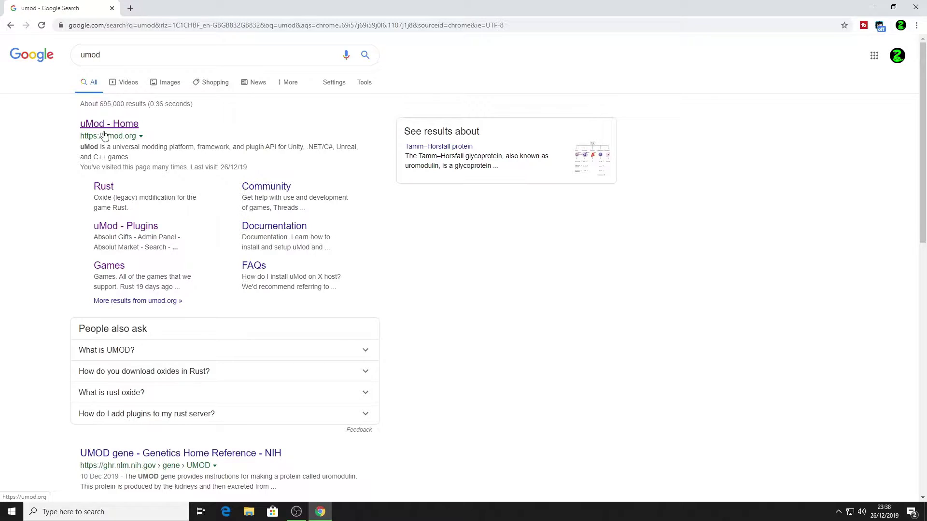
click(119, 128)
mouse_move(332, 52)
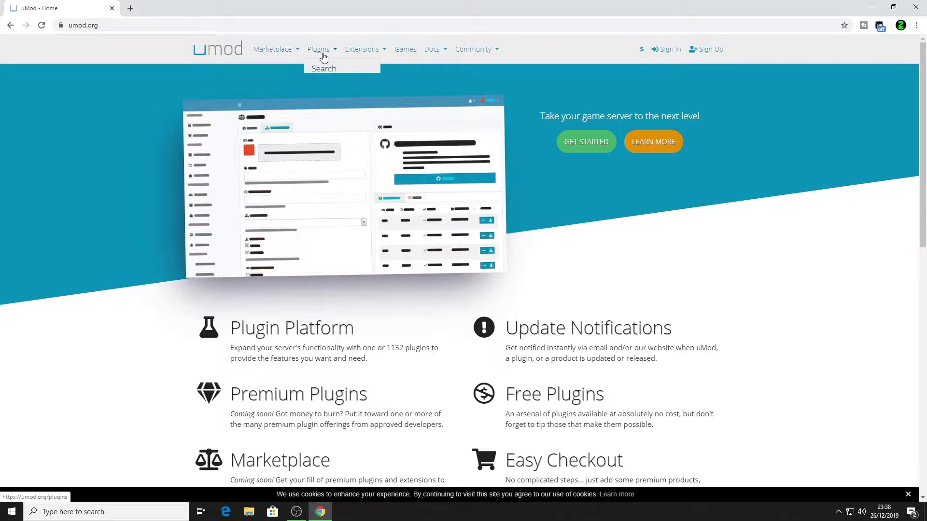
click(323, 70)
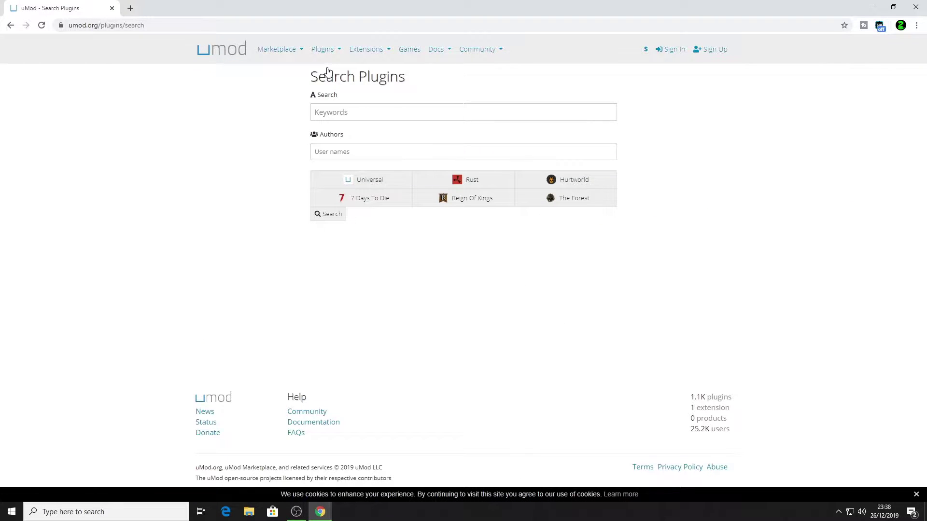
- Search uMod plugins for 'clans', fixing the typo, and open the Clans plugin page
click(331, 110)
text(clas)
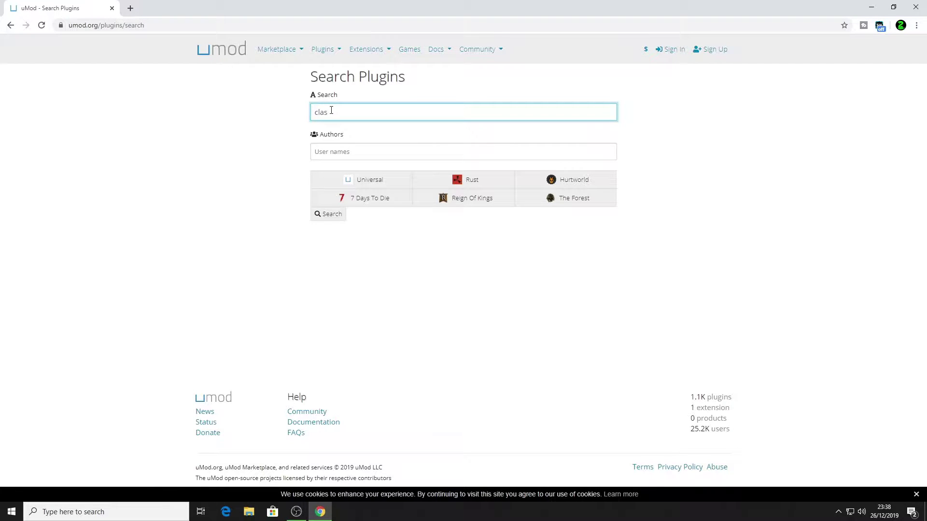
key(F11)
key(BackSpace)
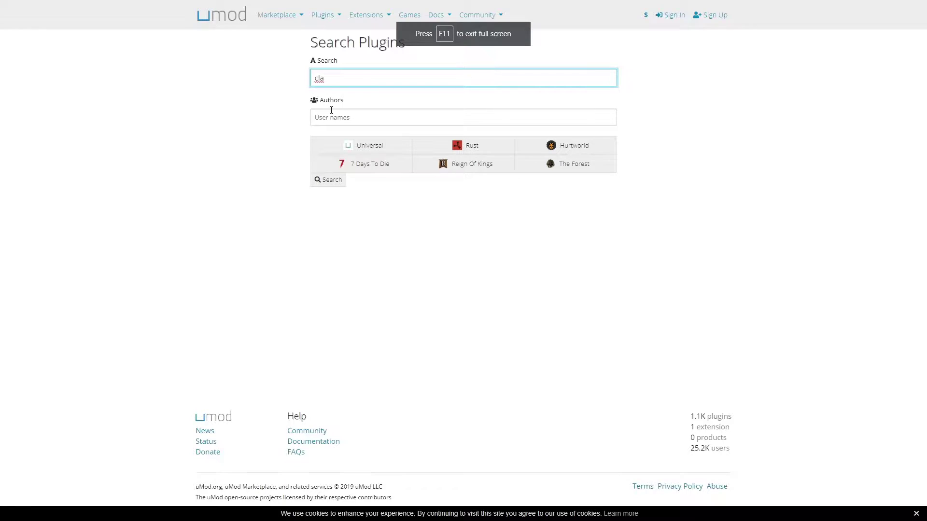
key(F11)
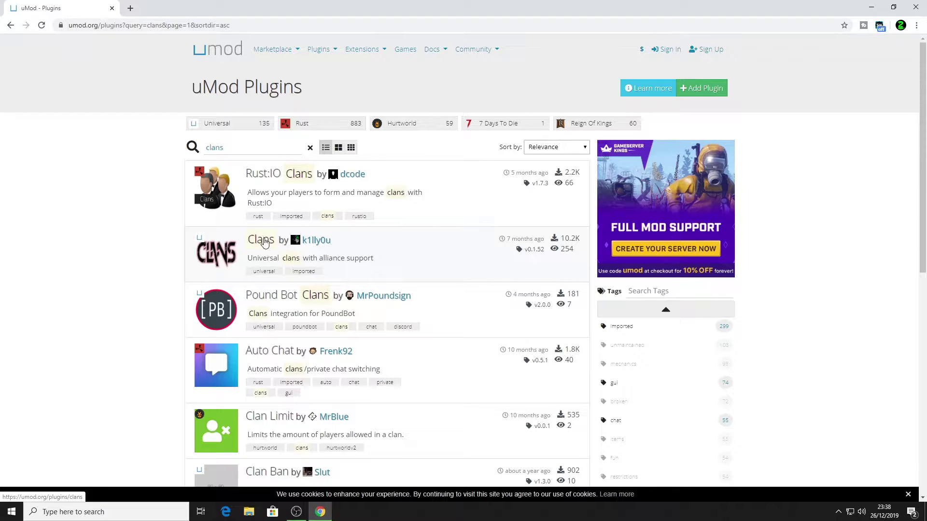
click(265, 241)
- Download the Clans plugin file, dismiss the downloads bar, and close Chrome
click(660, 96)
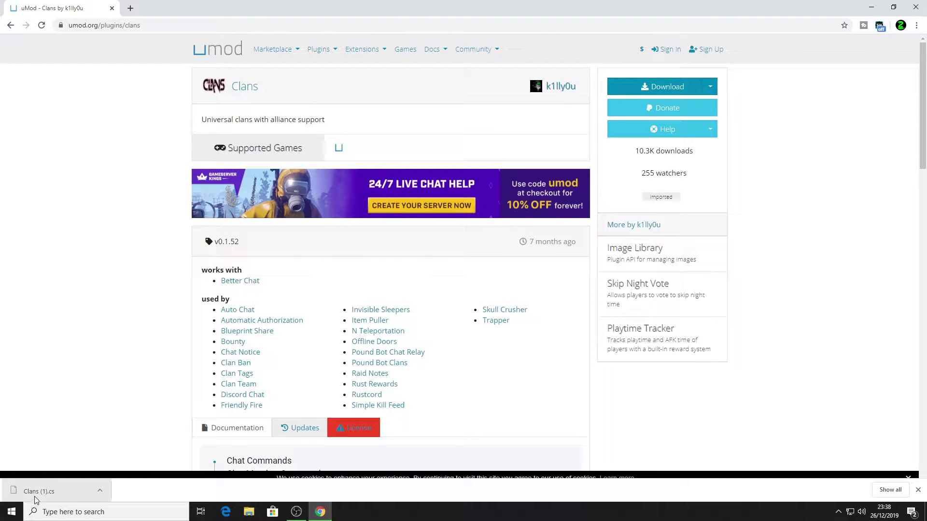
click(917, 490)
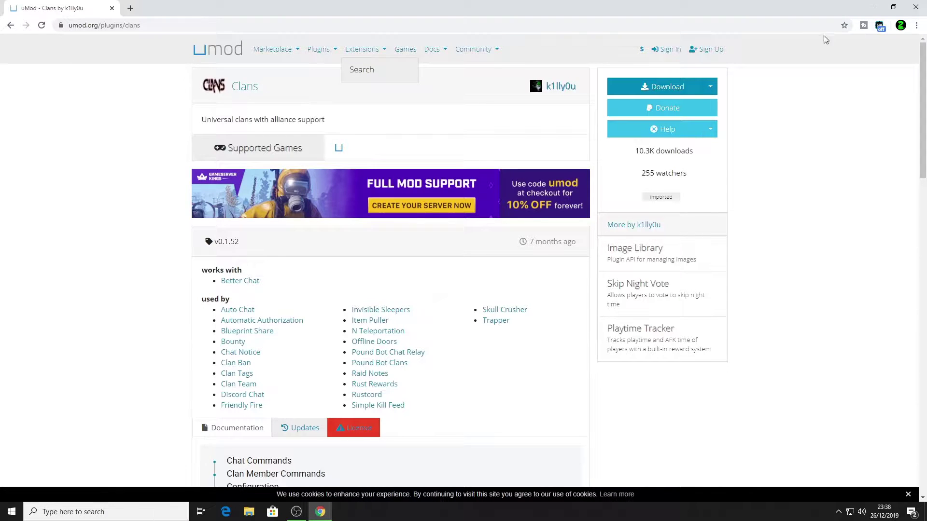
click(917, 12)
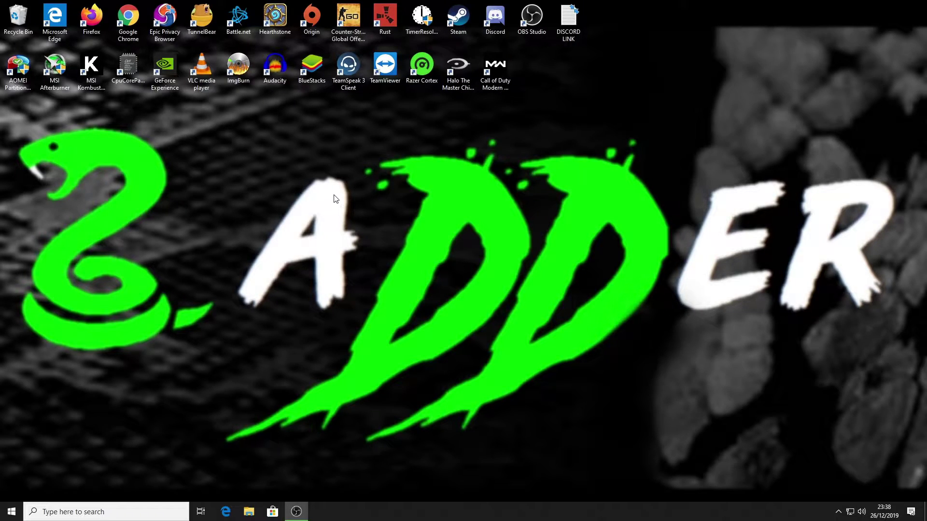
- Run the Run_DS server script from C:\Rust_Server, then launch the Rust game
click(248, 511)
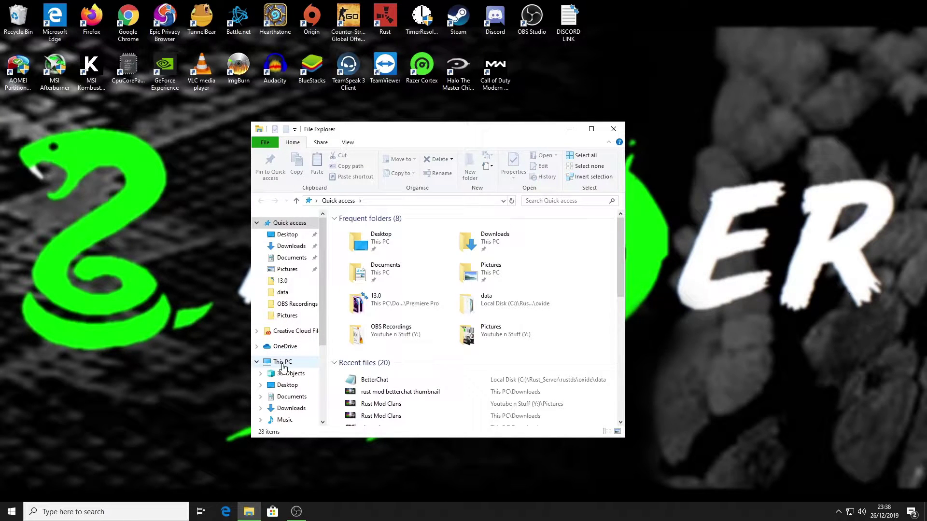
click(282, 362)
double_click(525, 358)
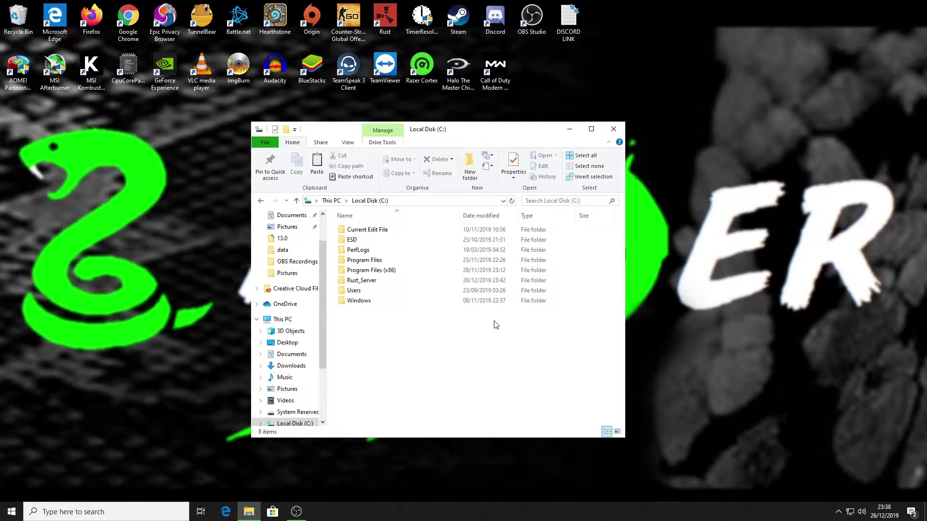
double_click(351, 282)
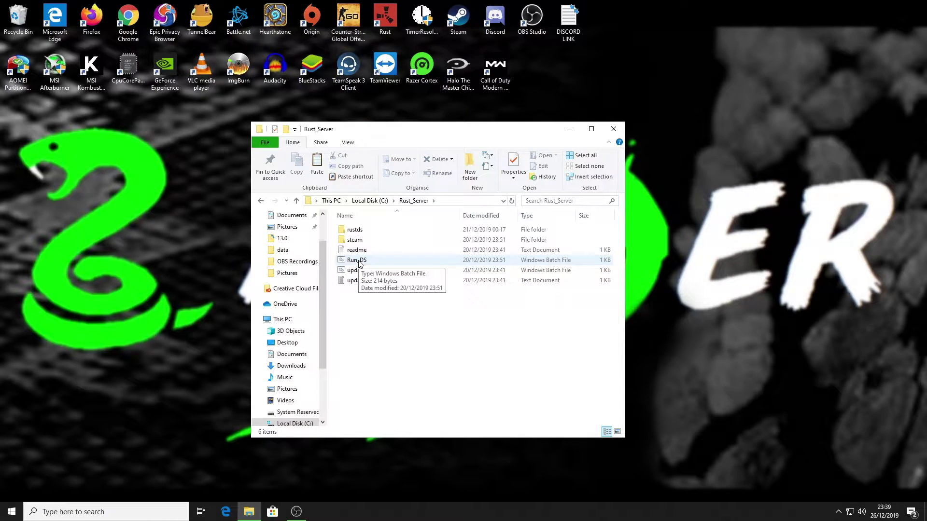
double_click(358, 261)
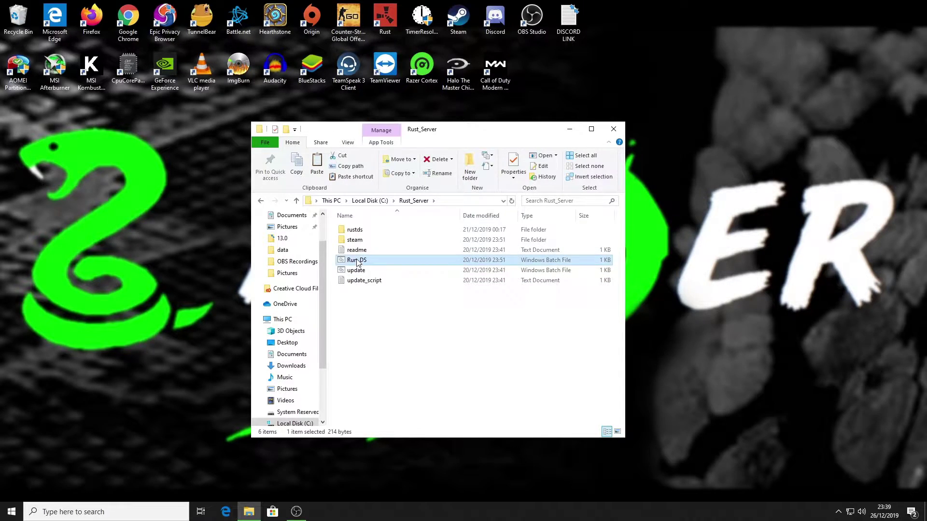
click(484, 266)
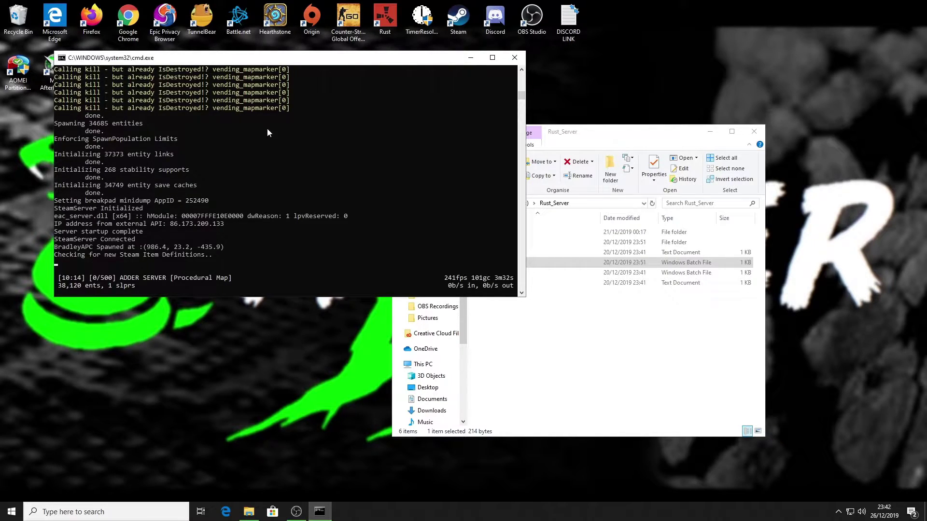
double_click(386, 22)
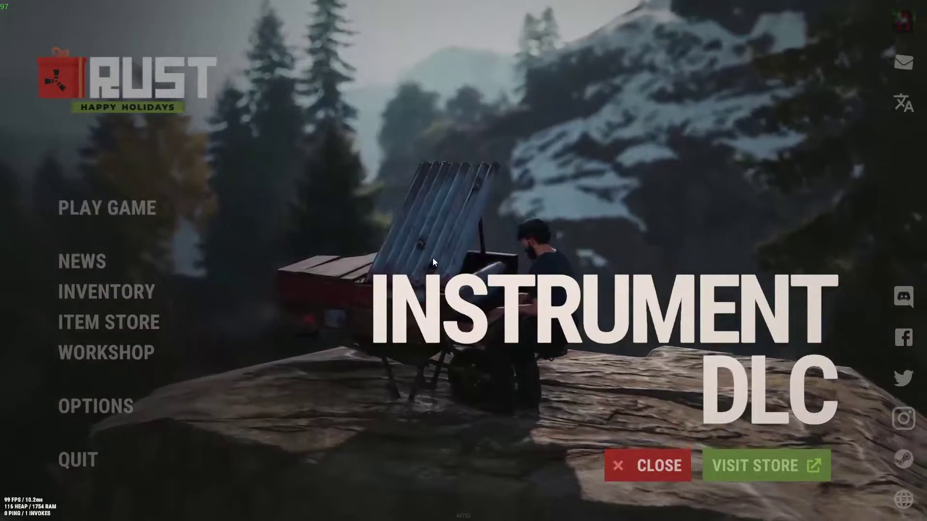
- Join ADDER SERVER from Rust's History server list
click(106, 208)
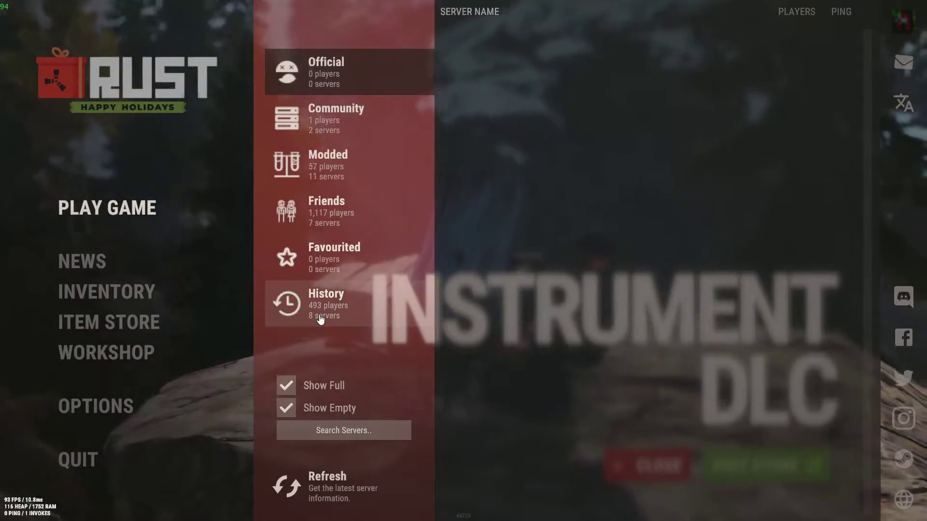
click(320, 309)
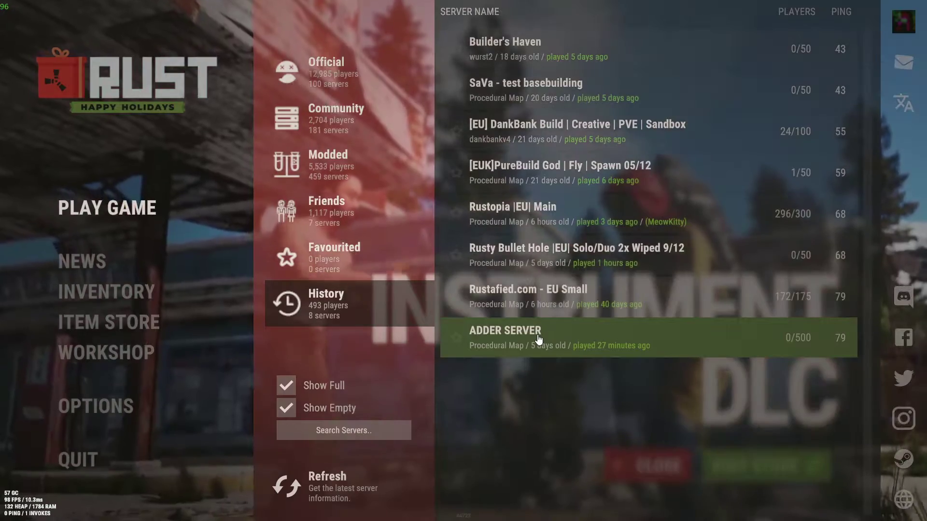
click(537, 341)
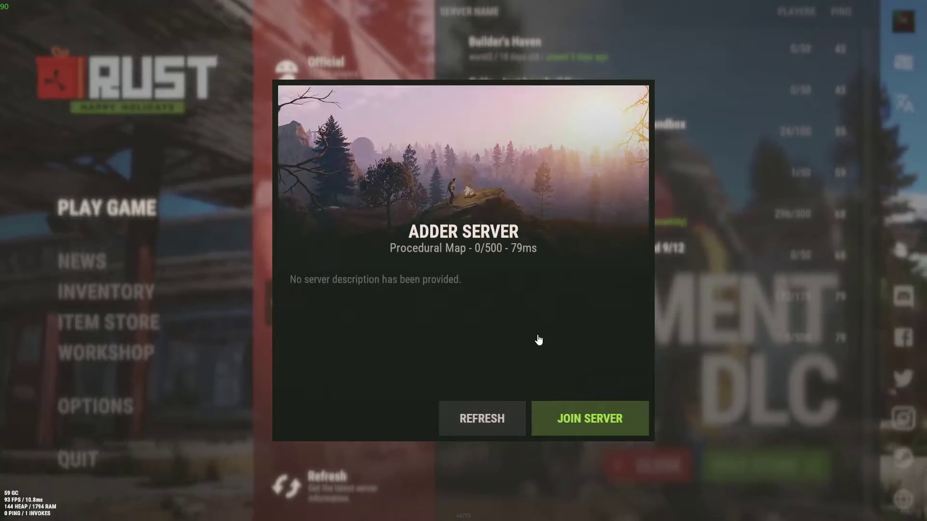
click(578, 420)
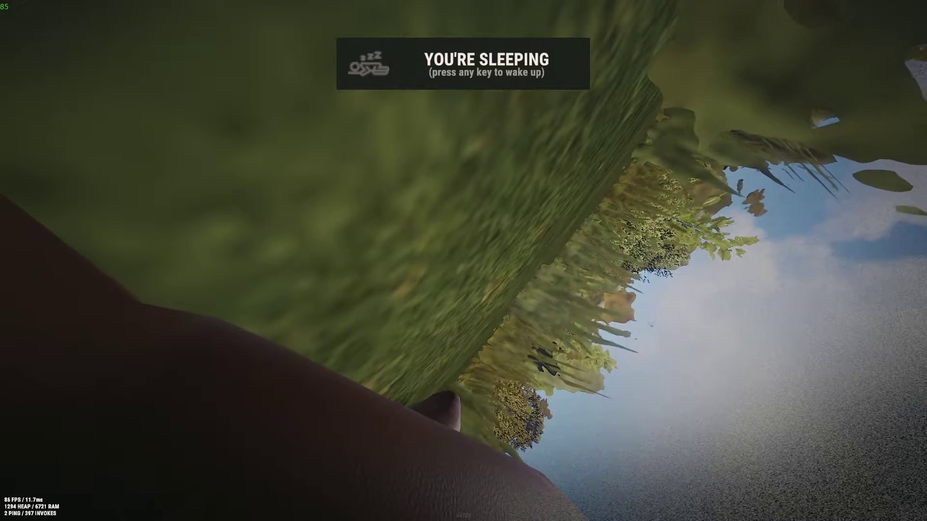
- Wake the character, walk forward, then switch to the Rust_Server Explorer window
key(space)
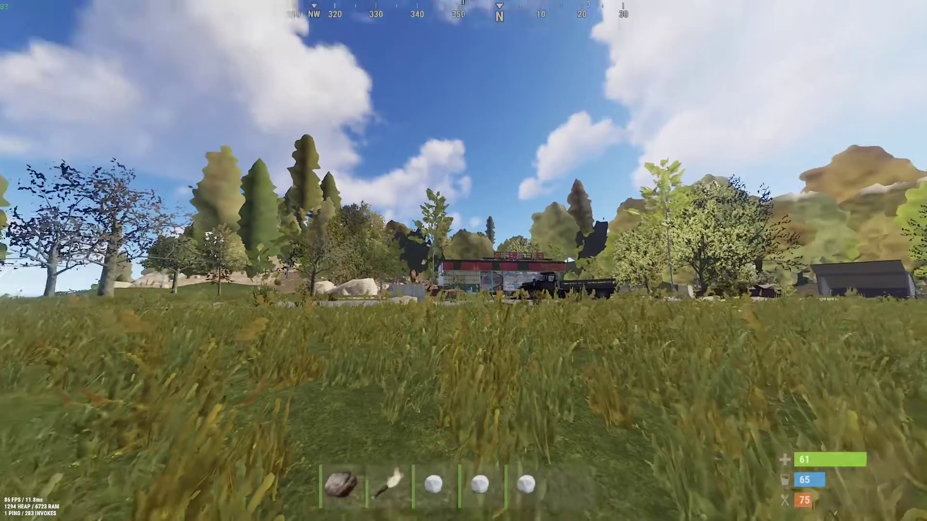
key(w)
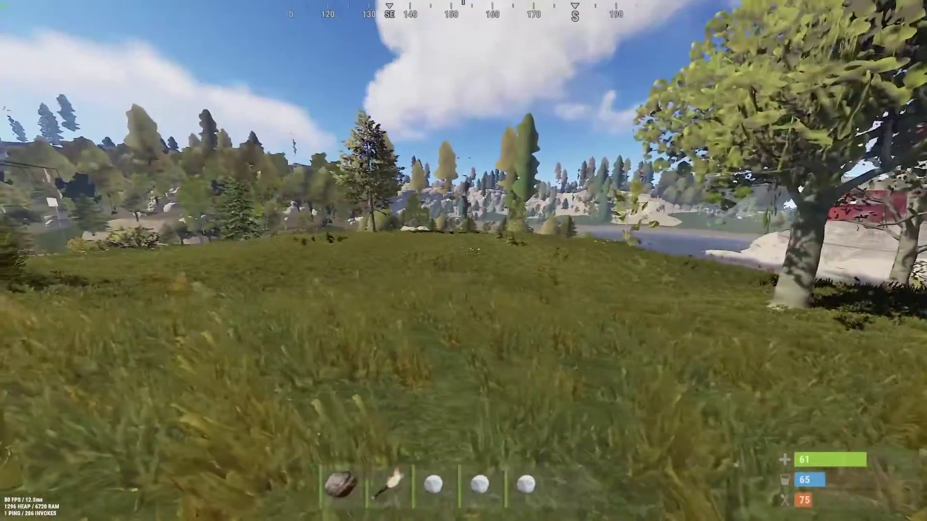
key(w)
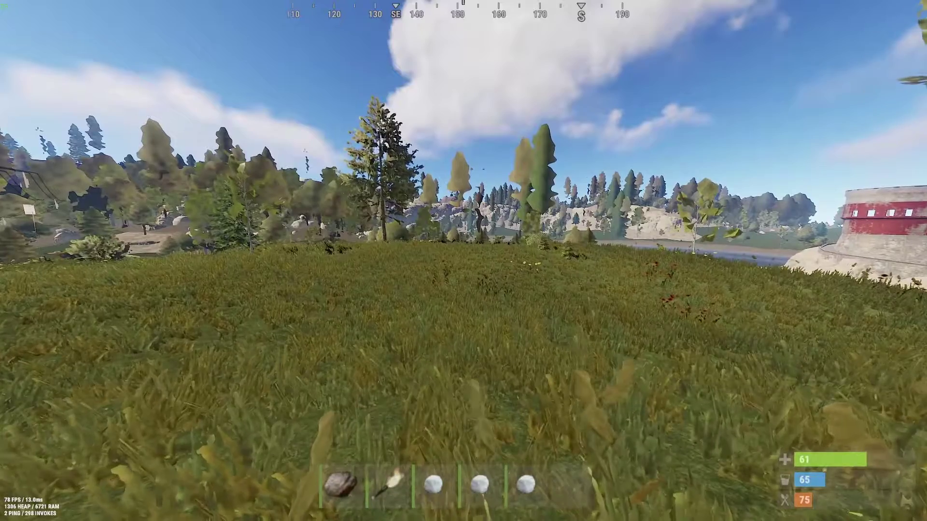
key(alt+Tab)
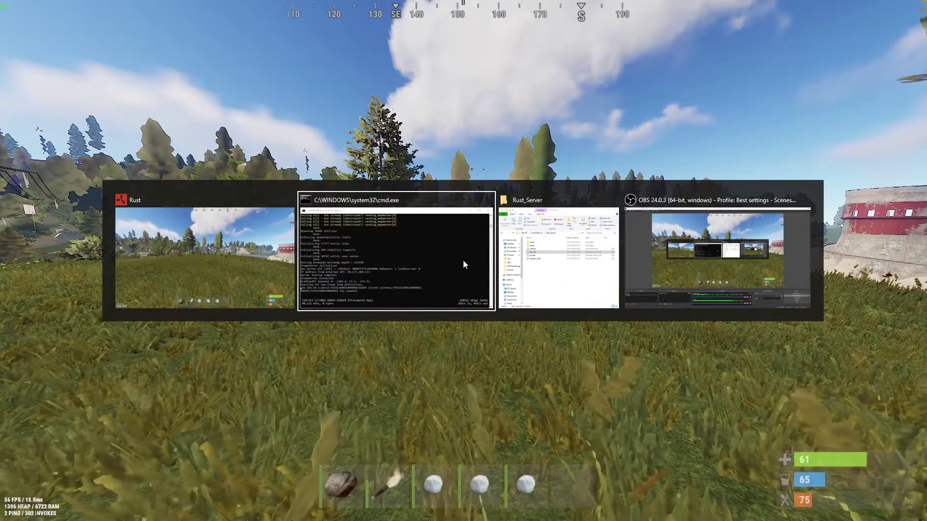
key(Escape)
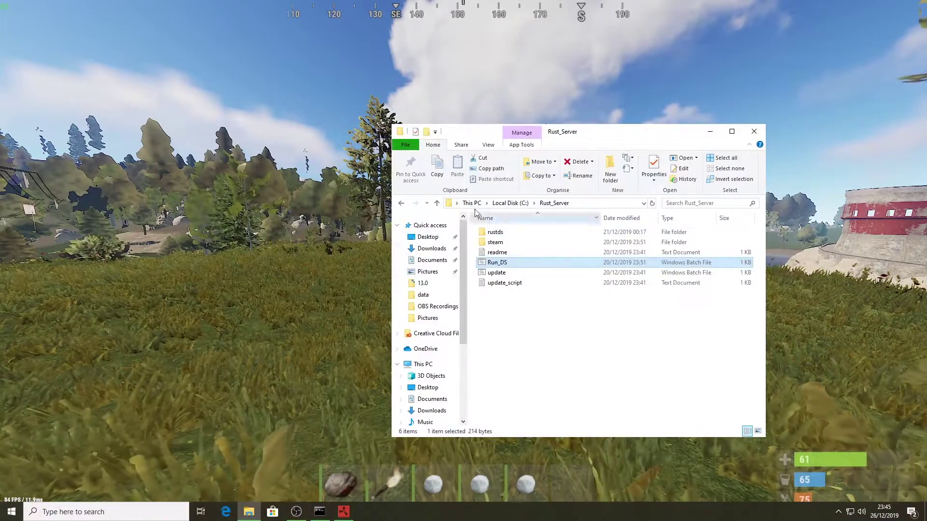
- Copy Clans.cs from Downloads and select Local Disk (C:) under This PC
click(431, 249)
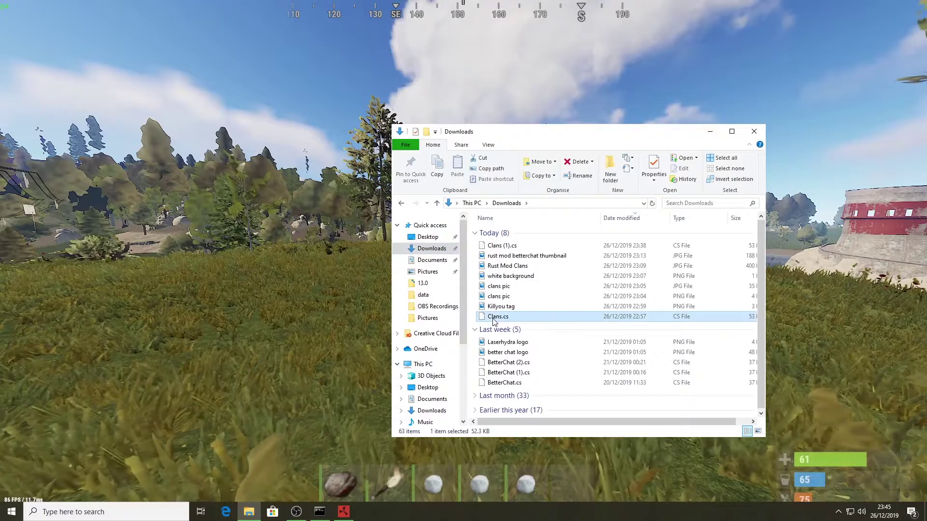
right_click(495, 318)
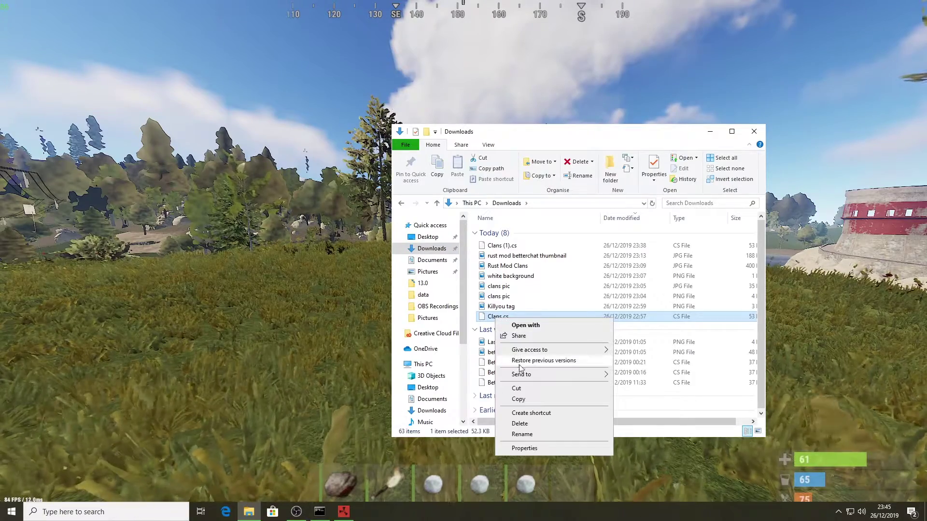
click(518, 399)
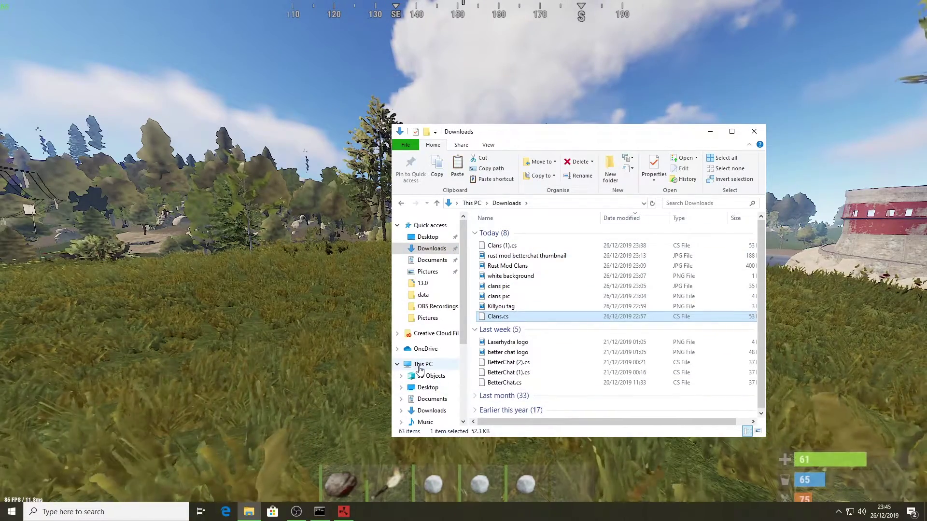
click(422, 365)
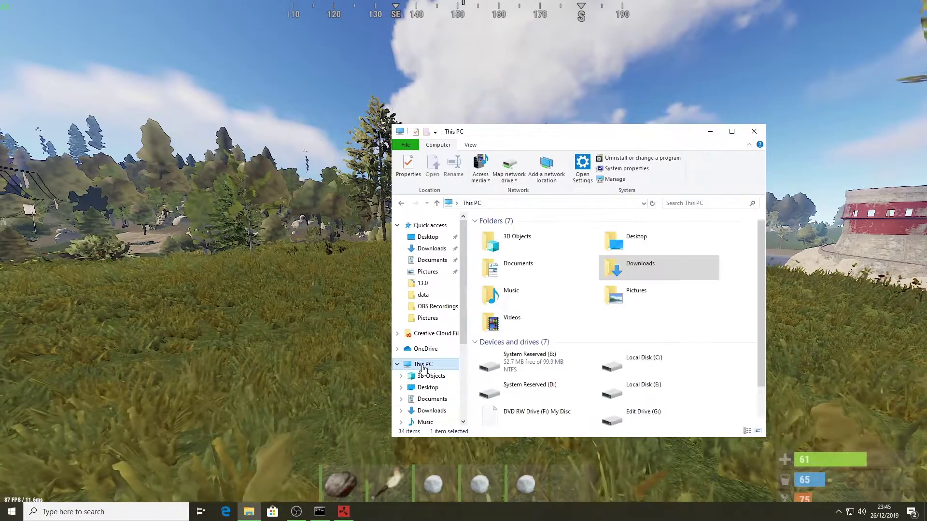
click(640, 363)
- Paste Clans.cs into C:\Rust_Server\rustds\oxide\plugins beside BetterChat.cs
double_click(640, 363)
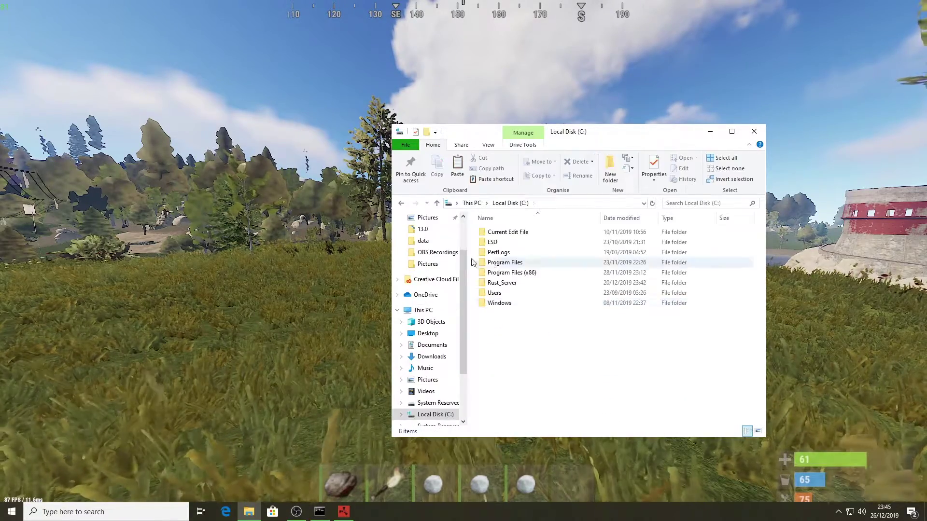
double_click(497, 283)
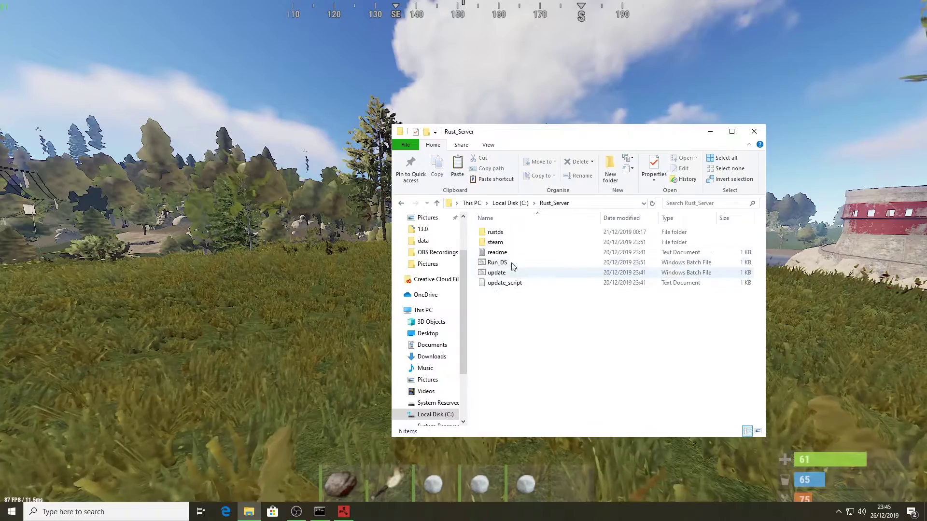
double_click(493, 232)
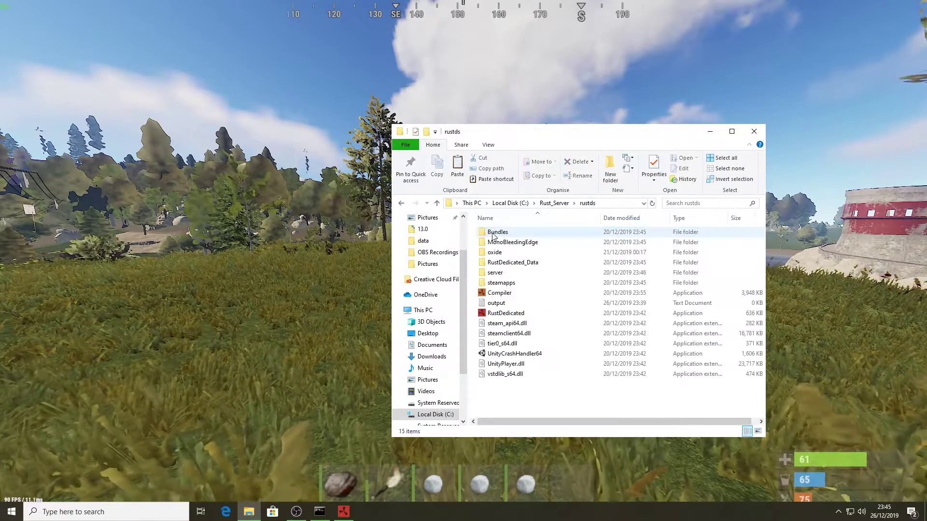
double_click(493, 253)
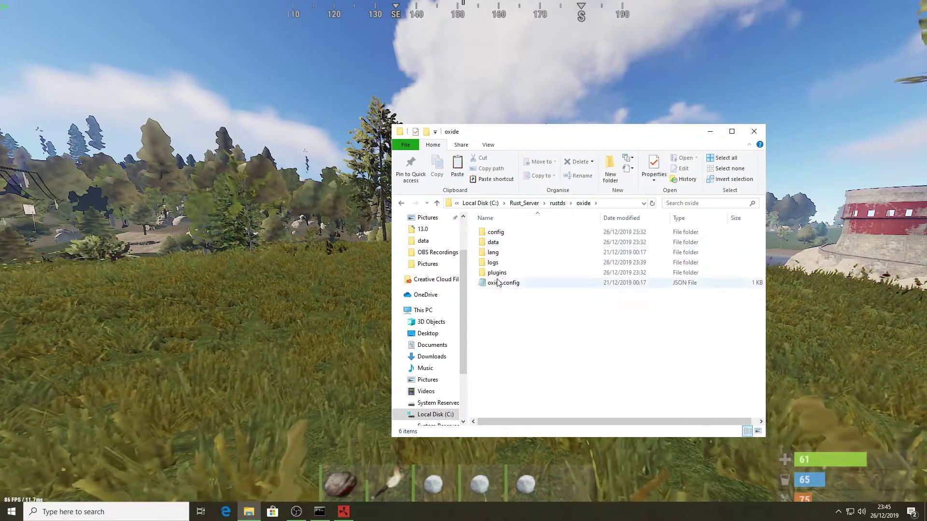
click(493, 274)
double_click(492, 274)
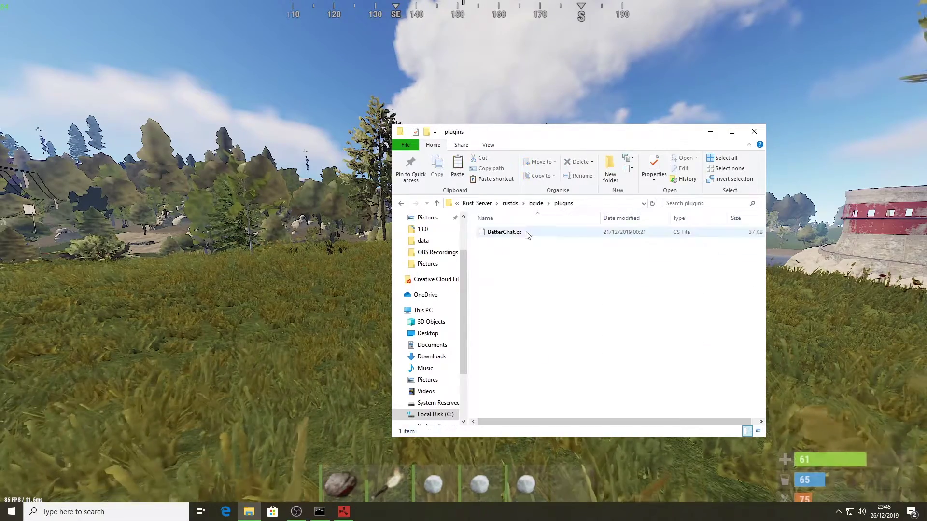
right_click(496, 262)
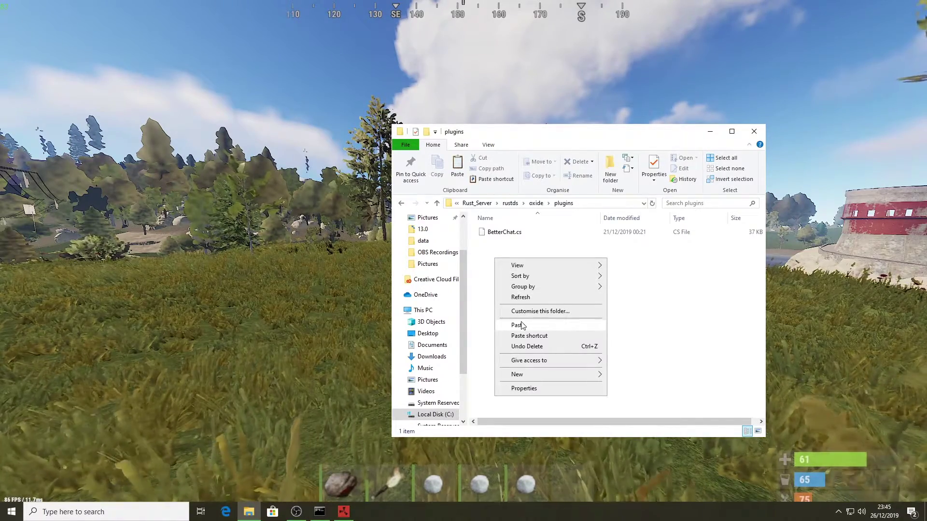
click(522, 325)
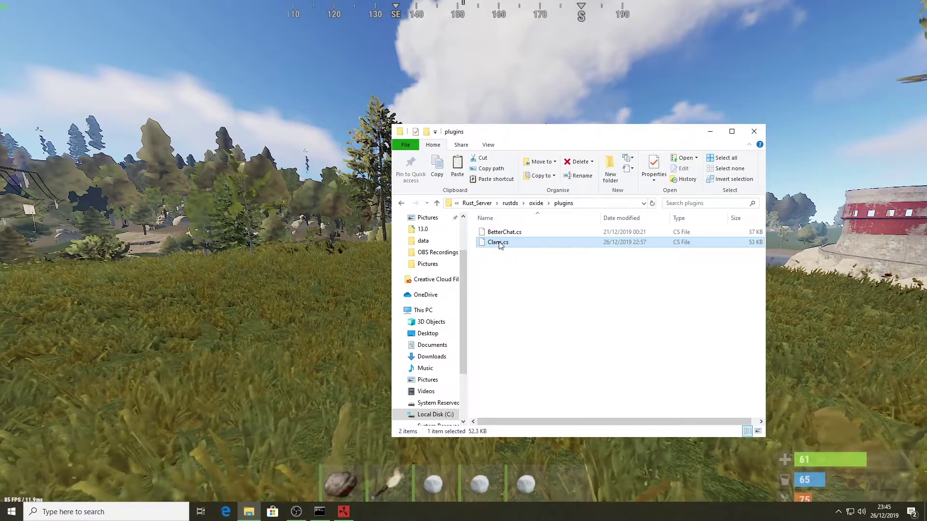
key(alt+Tab)
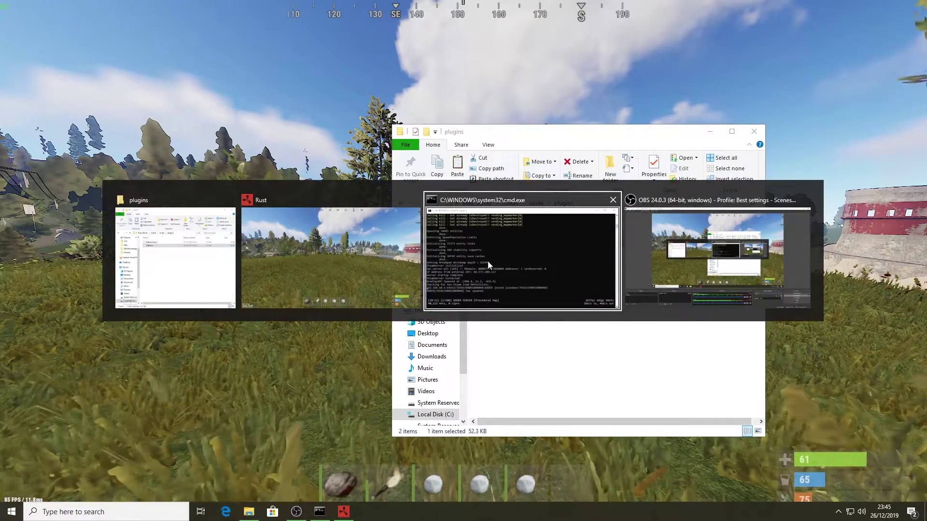
- Check the server console shows Clans v0.1.52 compiled and loaded, then return to Explorer
click(505, 243)
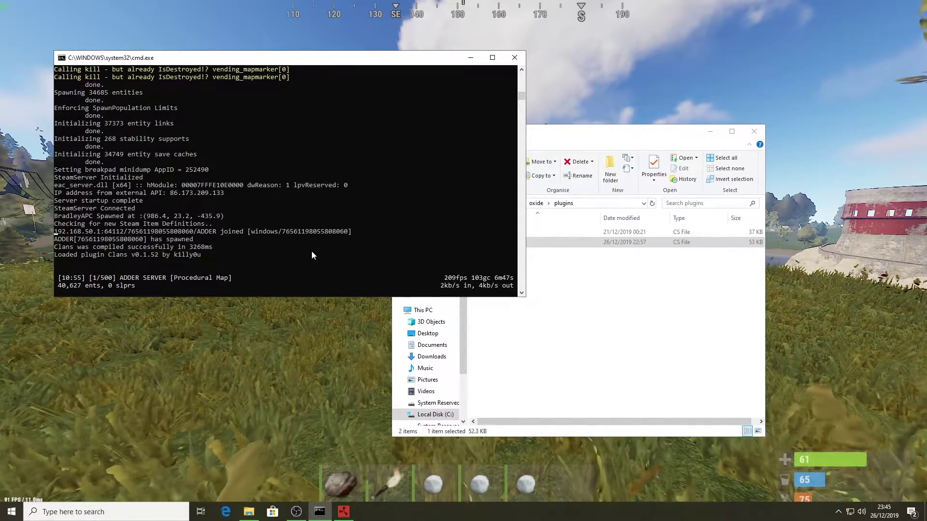
click(557, 133)
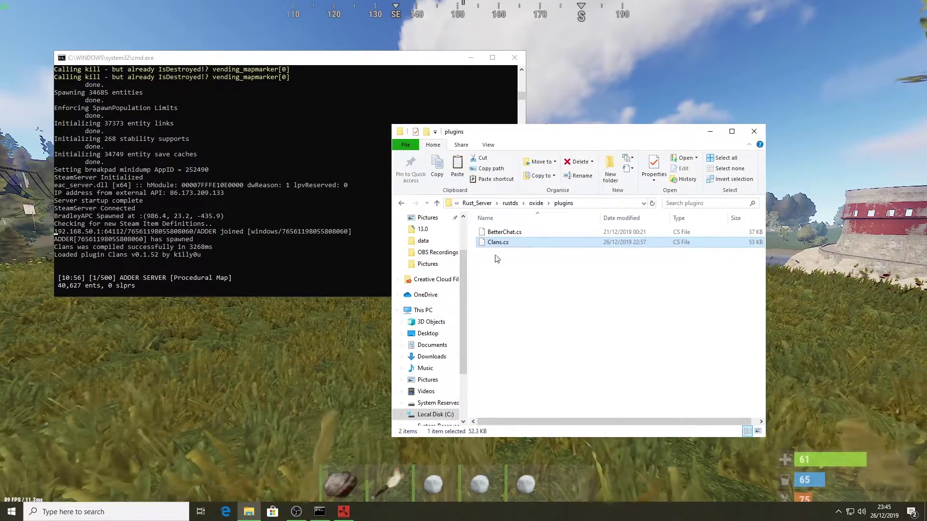
- Open the Clans config file from oxide\config in Notepad to view its Limitations and Settings
click(536, 203)
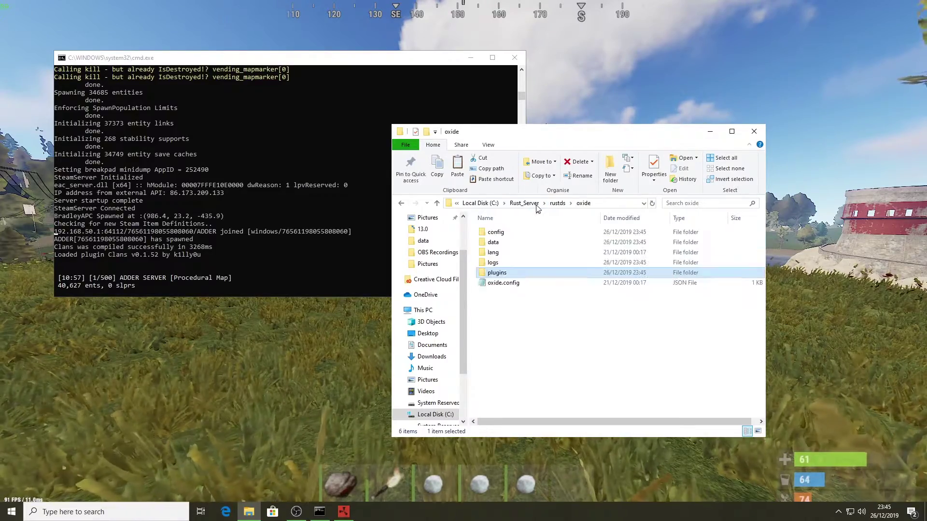
double_click(493, 233)
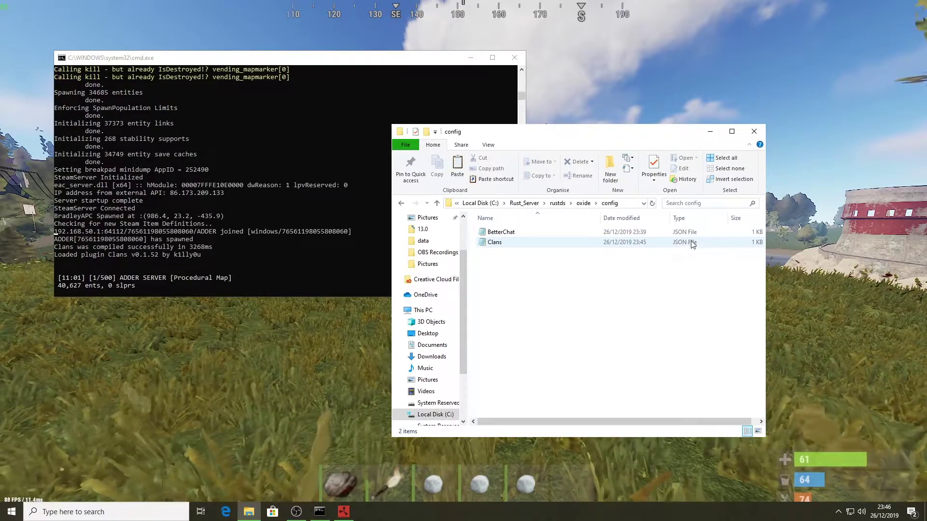
right_click(492, 247)
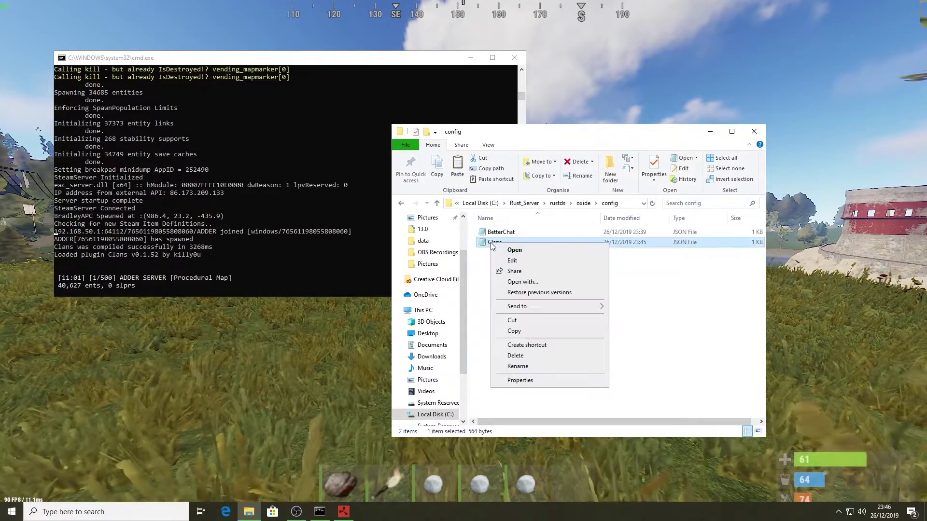
click(512, 262)
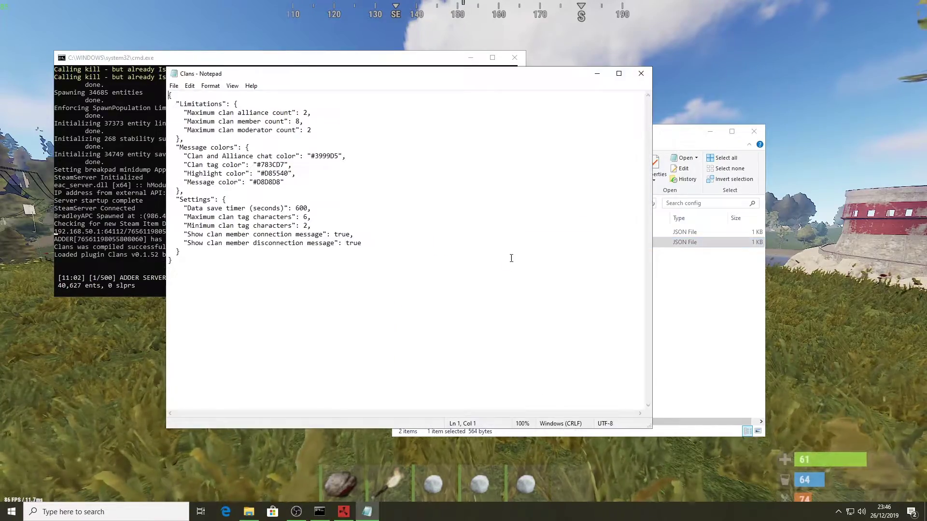